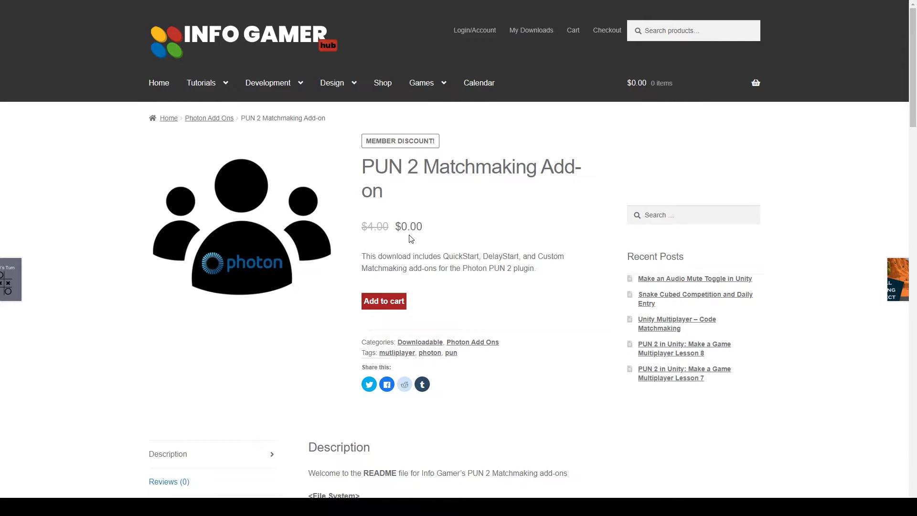
Open the Info Gamer store account's downloads page to get the PUN 2 matchmaking add-on.
click(525, 34)
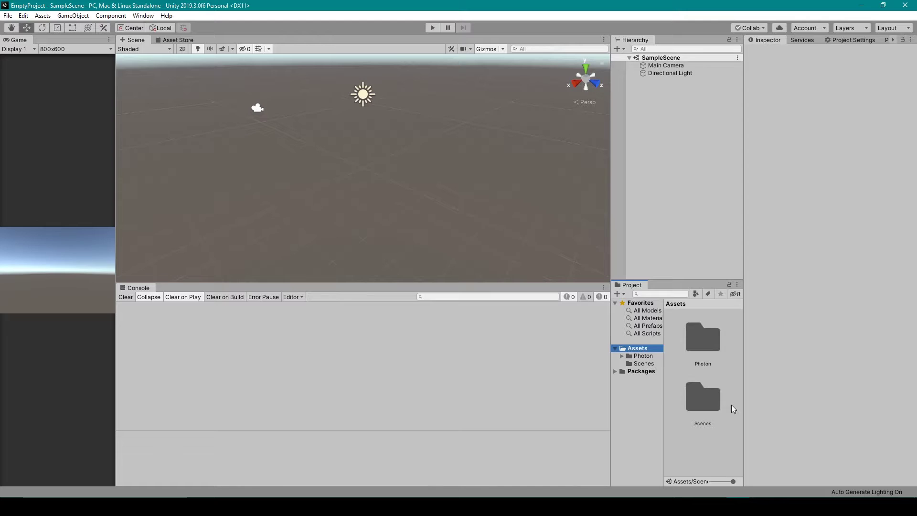
Import the custom package PUN2QuickStartMatchmaking with all its contents into the EmptyProject project.
click(642, 356)
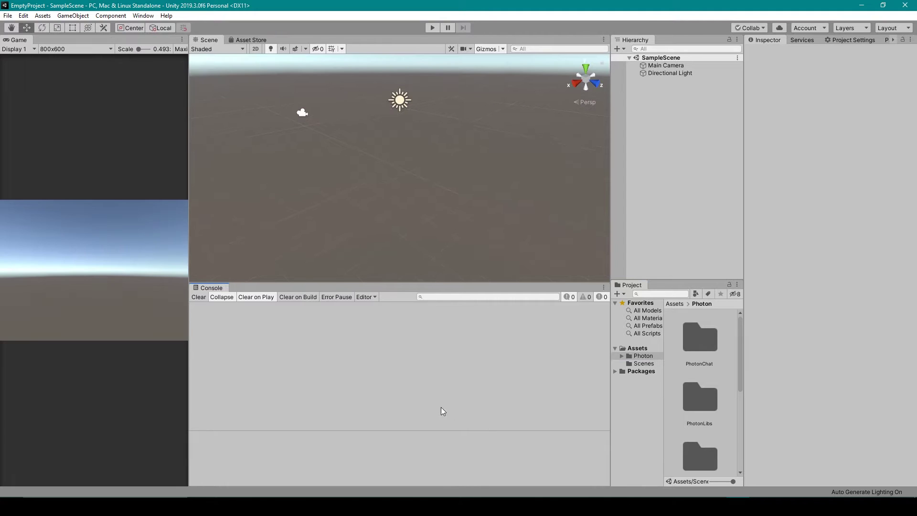
click(43, 18)
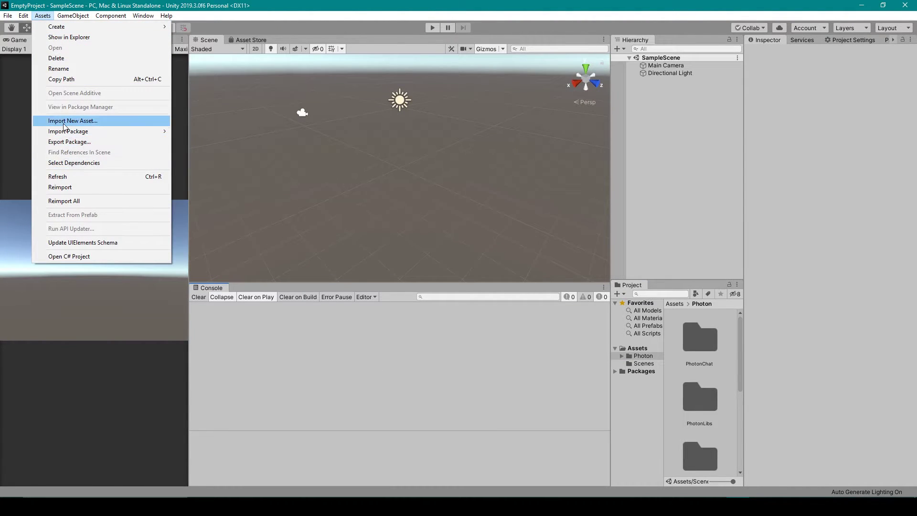
mouse_move(68, 135)
click(229, 132)
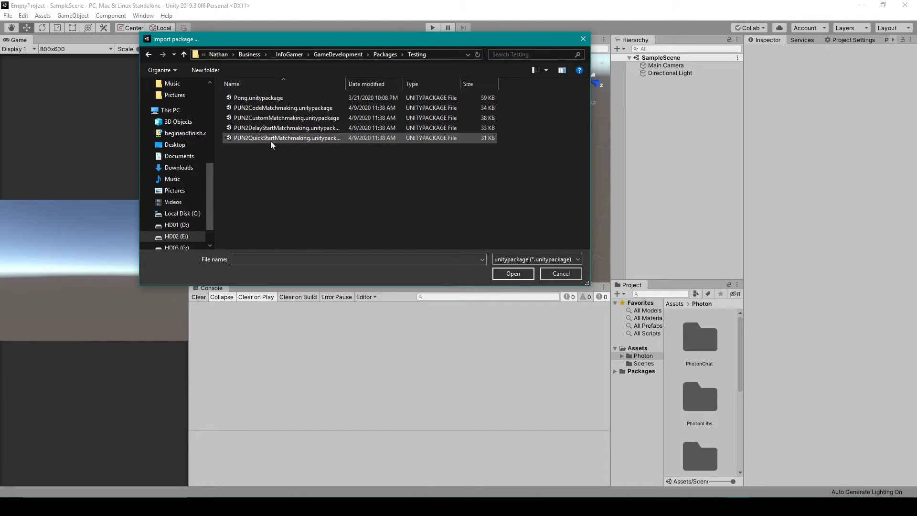
double_click(270, 139)
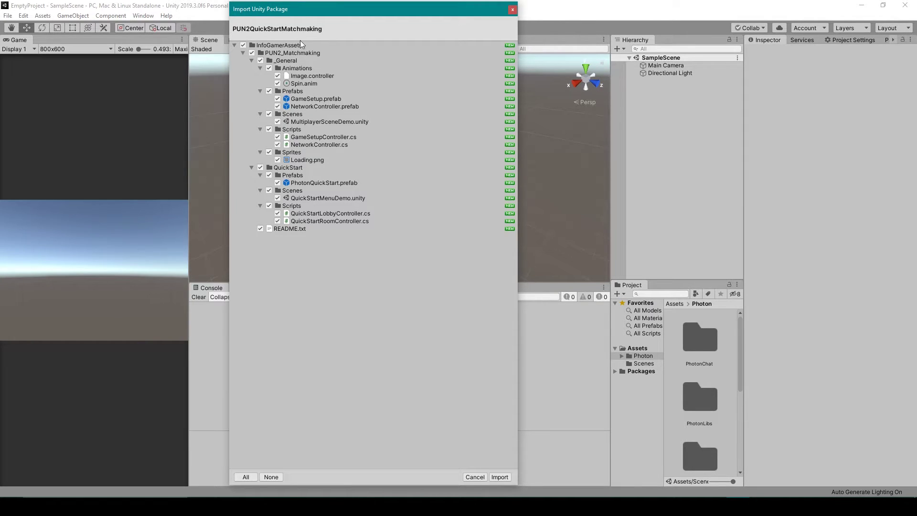
click(500, 477)
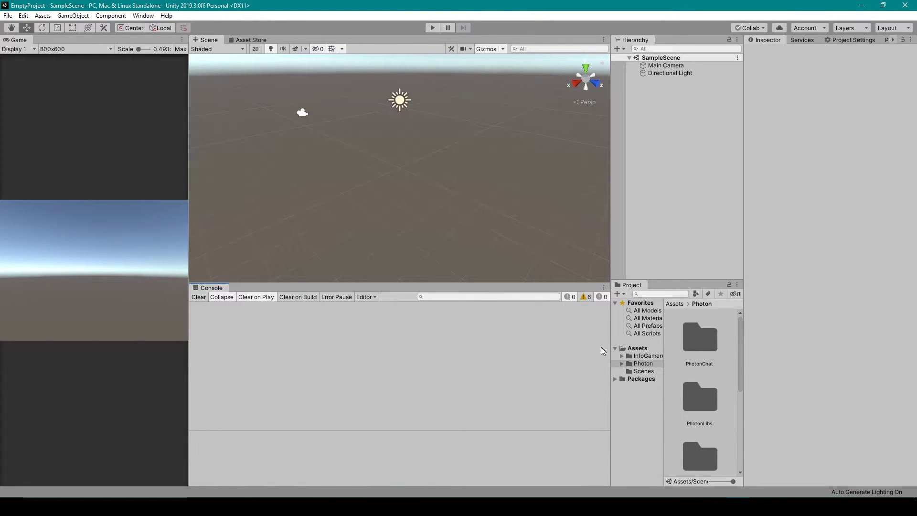
Look through the contents of the imported PUN2_Matchmaking folder inside InfoGamerAssets.
click(652, 355)
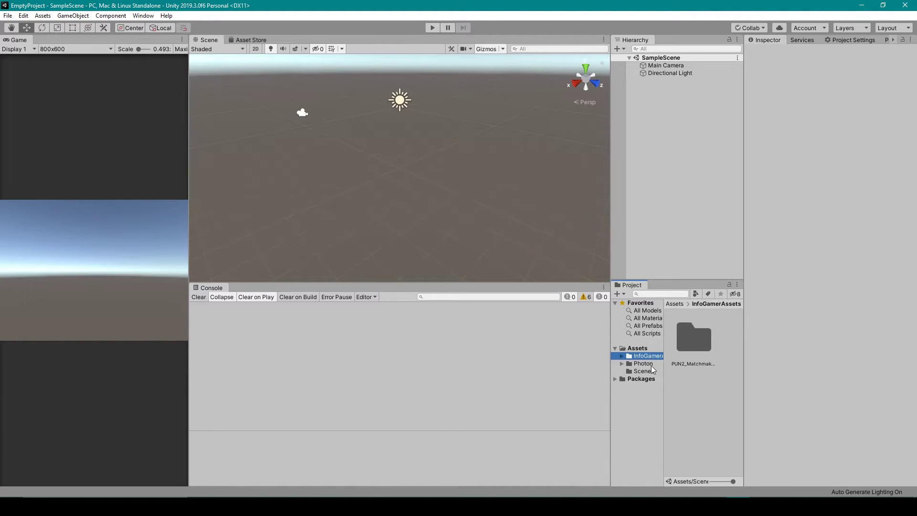
double_click(696, 350)
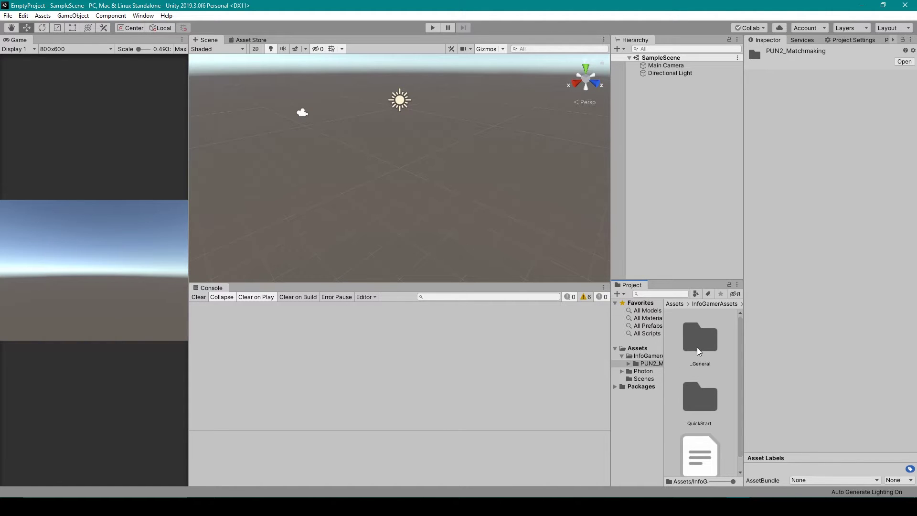
scroll(701, 417, down, 1)
scroll(700, 348, up, 1)
scroll(697, 387, down, 1)
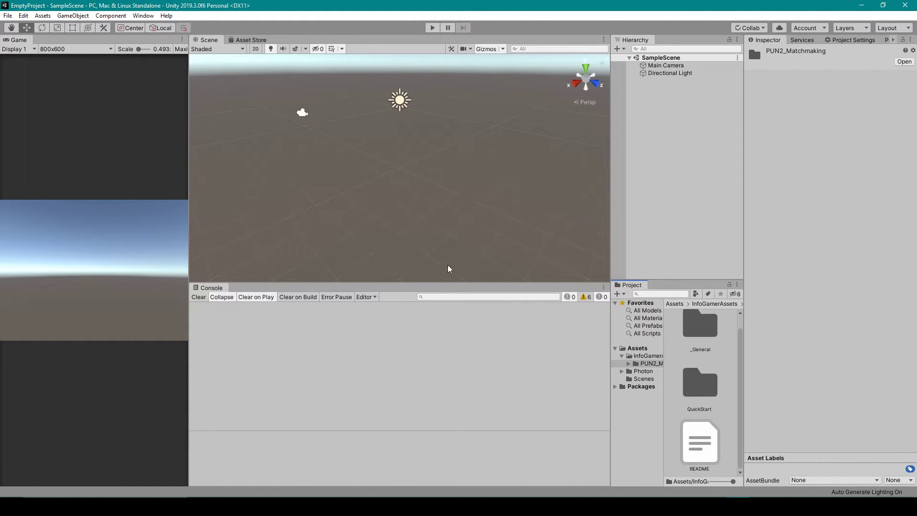
Add the QuickStartMenuDemo scene, followed by the MultiplayerSceneDemo scene, to the scenes in the build settings.
click(8, 16)
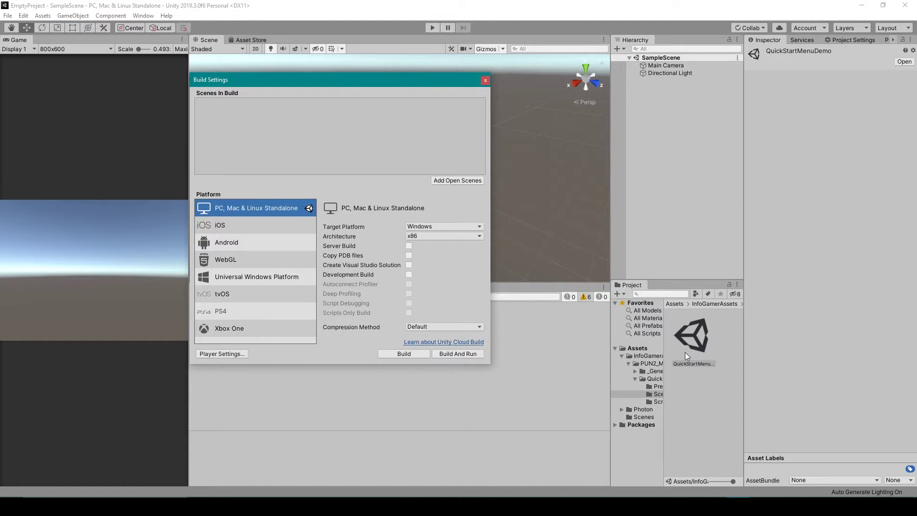
drag(703, 348, 275, 137)
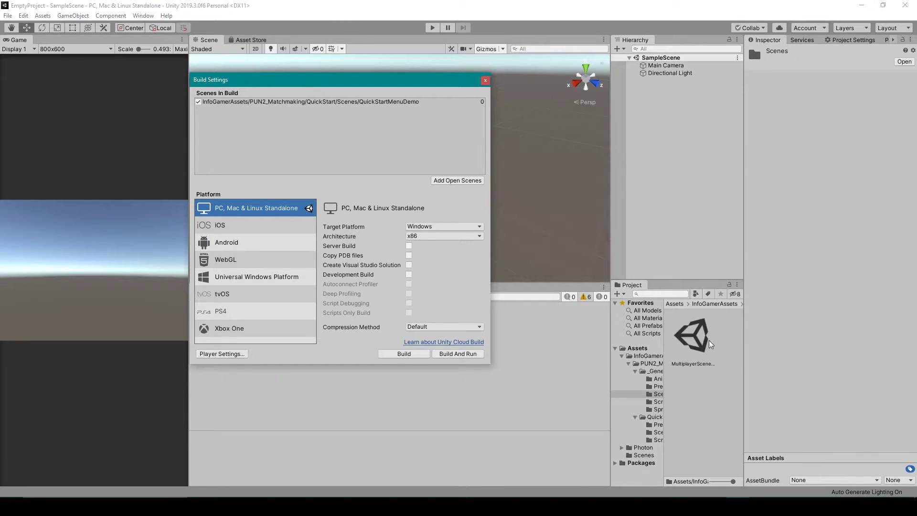
drag(692, 337, 340, 165)
Open the QuickStartMenuDemo scene and run it in play mode, starting a match with Play Now.
click(656, 433)
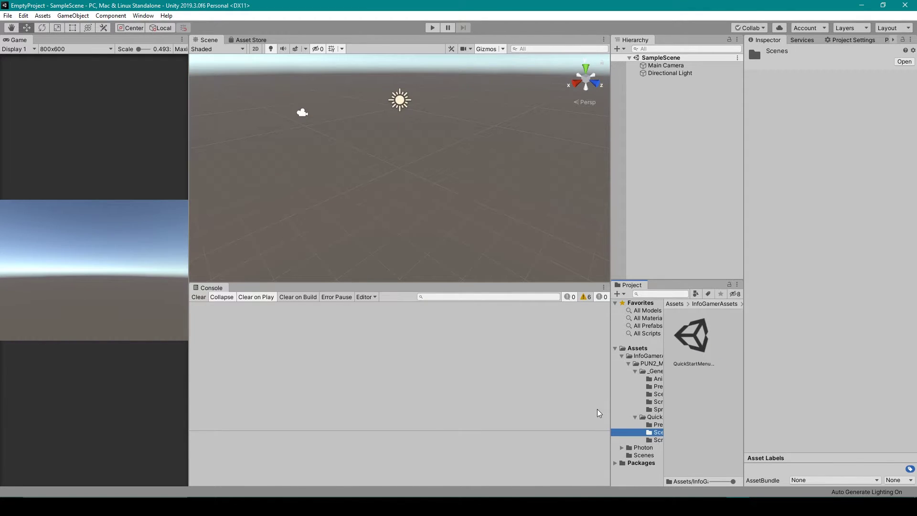
double_click(693, 354)
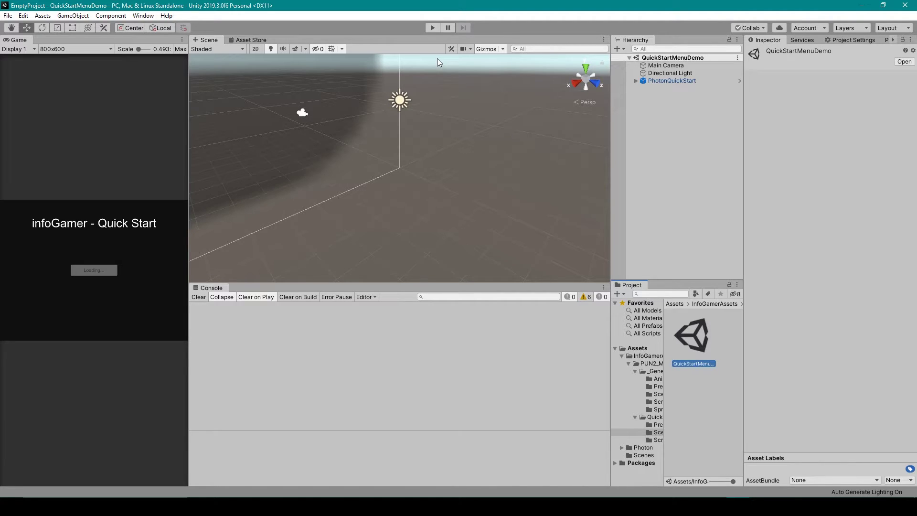
click(433, 27)
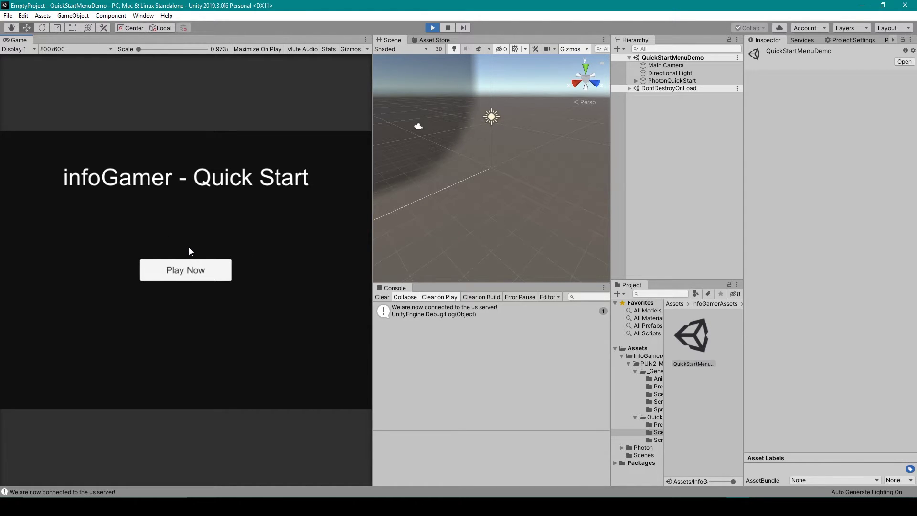
click(193, 277)
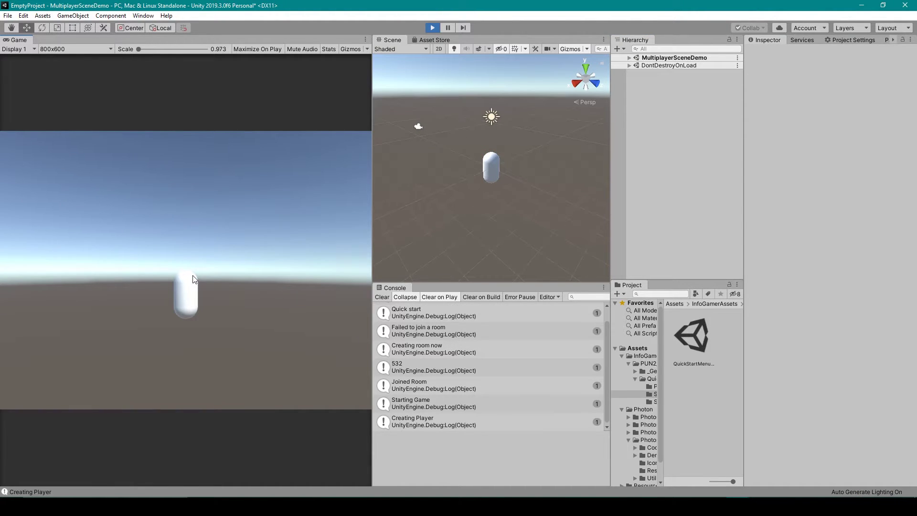
Inspect the spawned PhotonPlayer(Clone) object's components in MultiplayerSceneDemo and stop play mode.
click(629, 58)
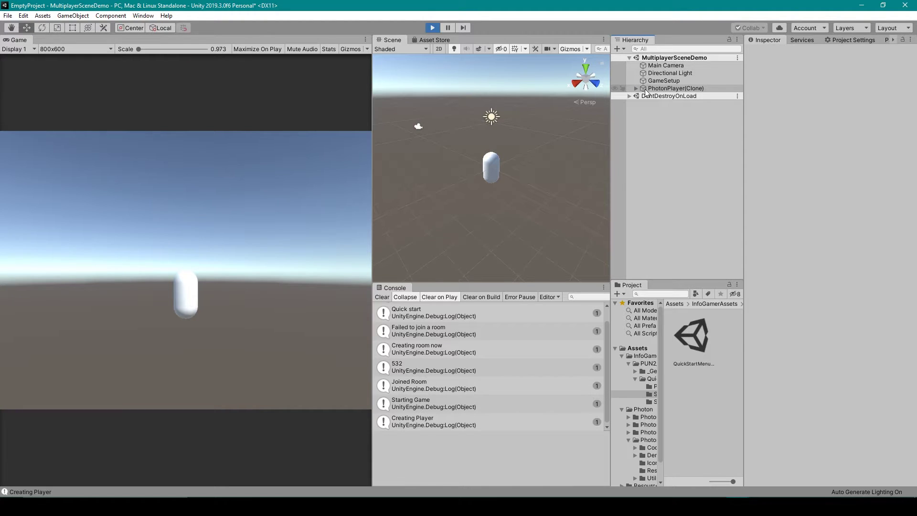
click(646, 91)
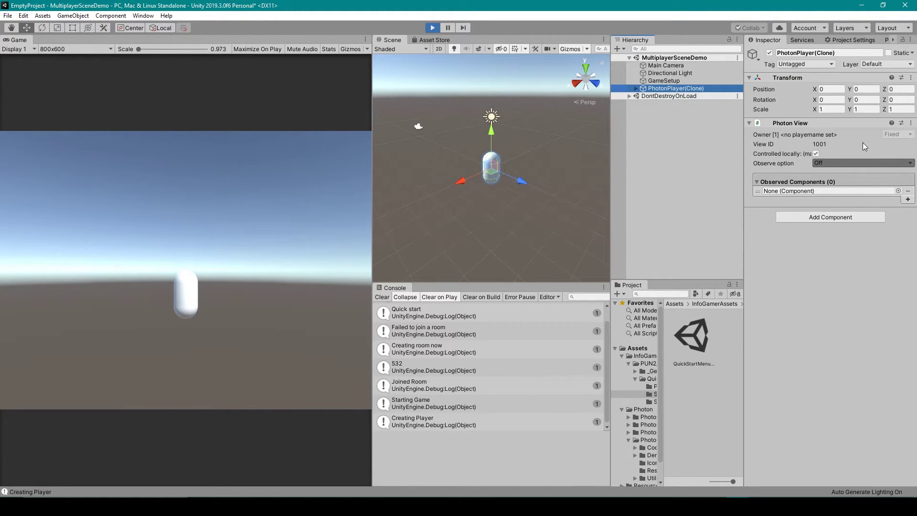
key(ctrl+p)
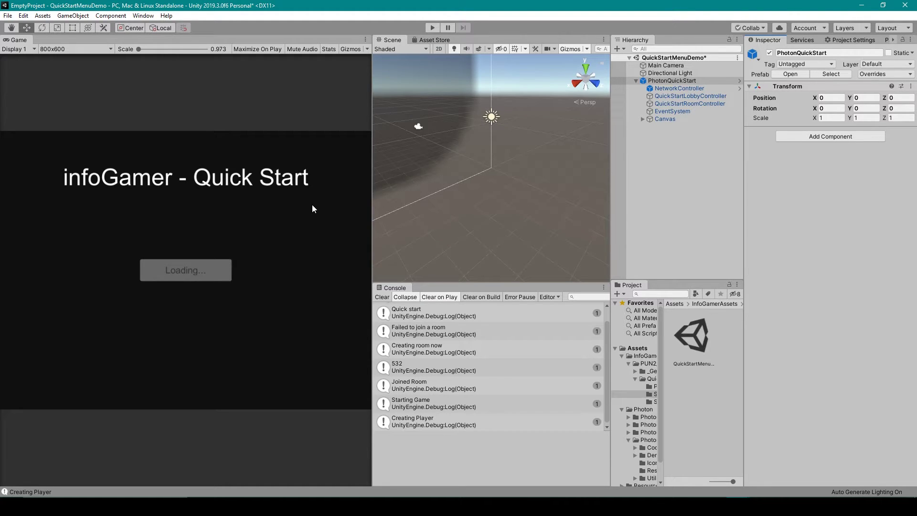
Place the QuickStart PhotonQuickStart prefab in a new scene and test Play Now in play mode.
click(643, 394)
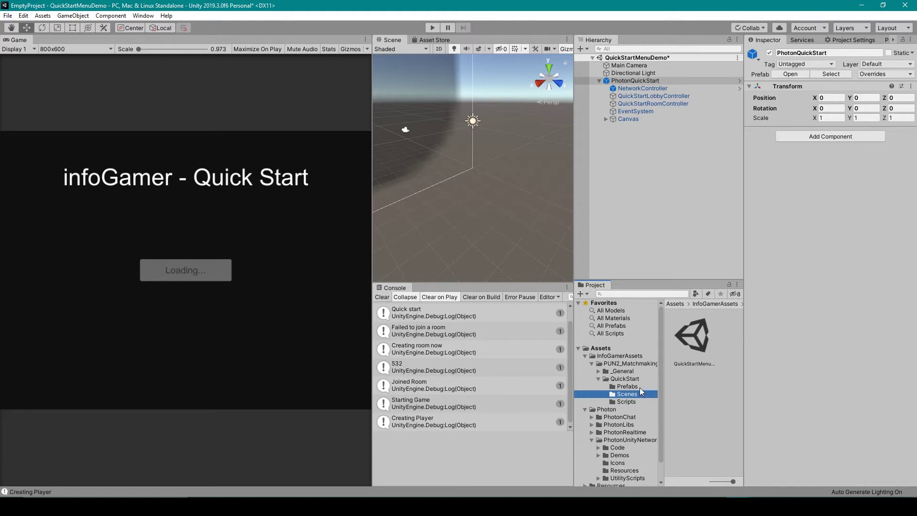
click(632, 387)
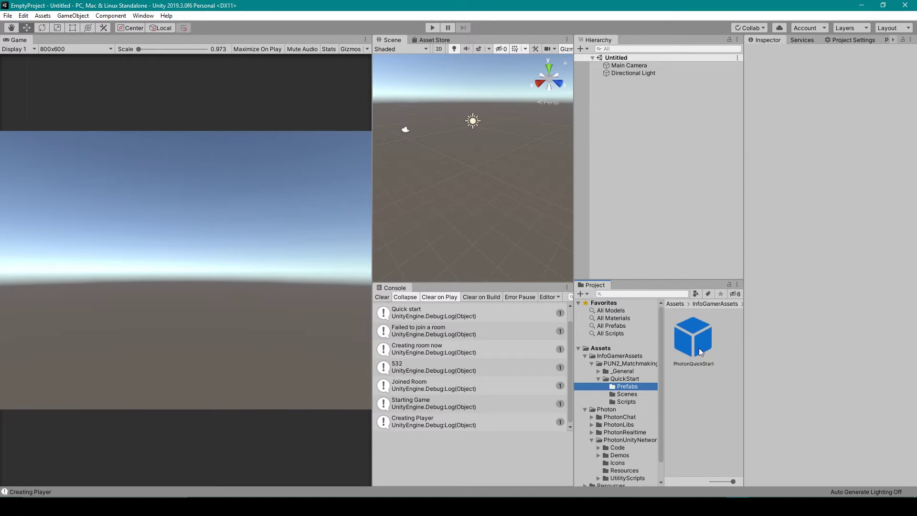
click(700, 352)
drag(700, 352, 659, 189)
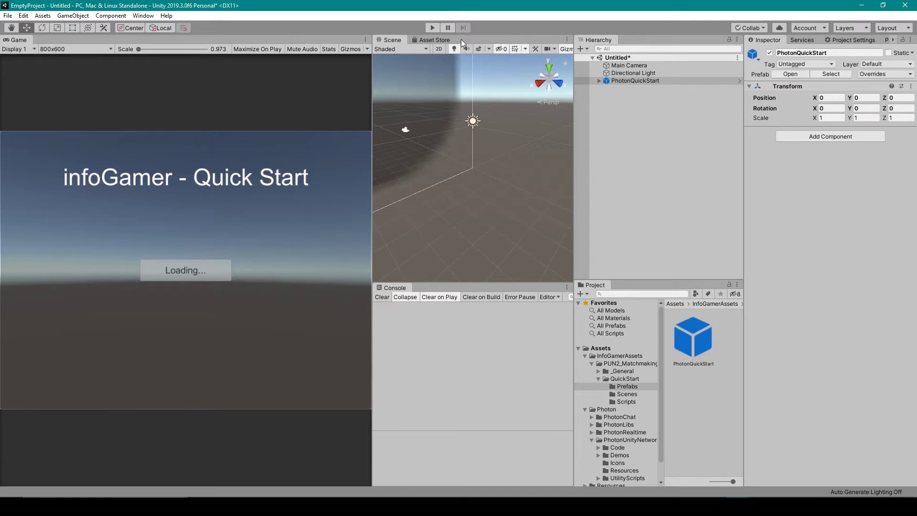
click(432, 27)
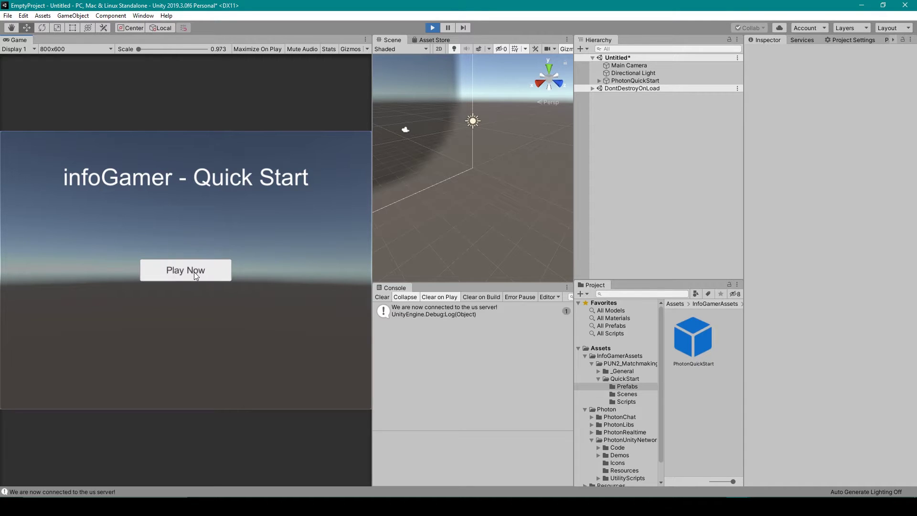
click(194, 273)
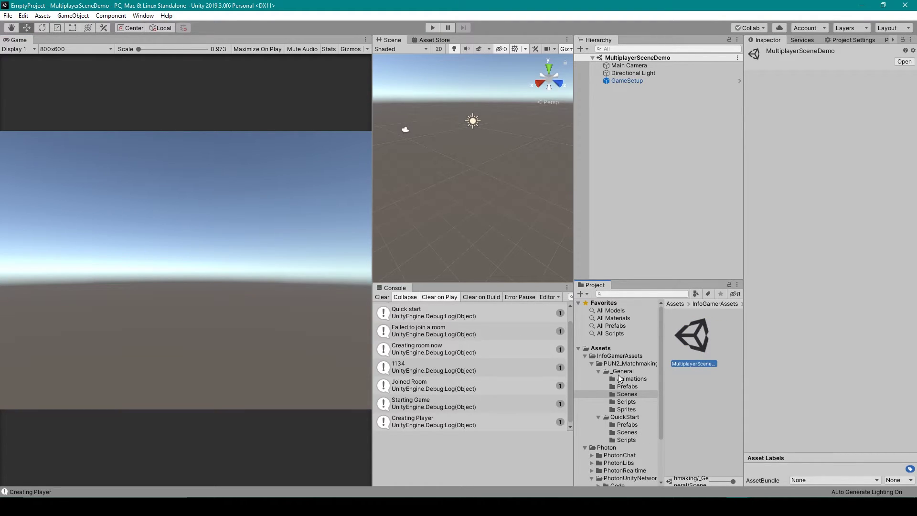
Examine the GameSetup prefab in MultiplayerSceneDemo and open its GameSetupController script for reading.
click(629, 387)
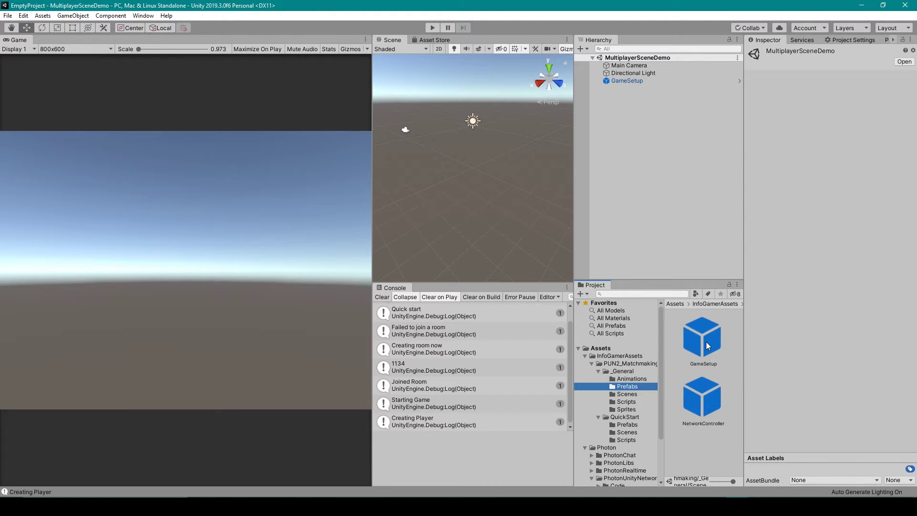
drag(708, 346, 615, 80)
click(850, 146)
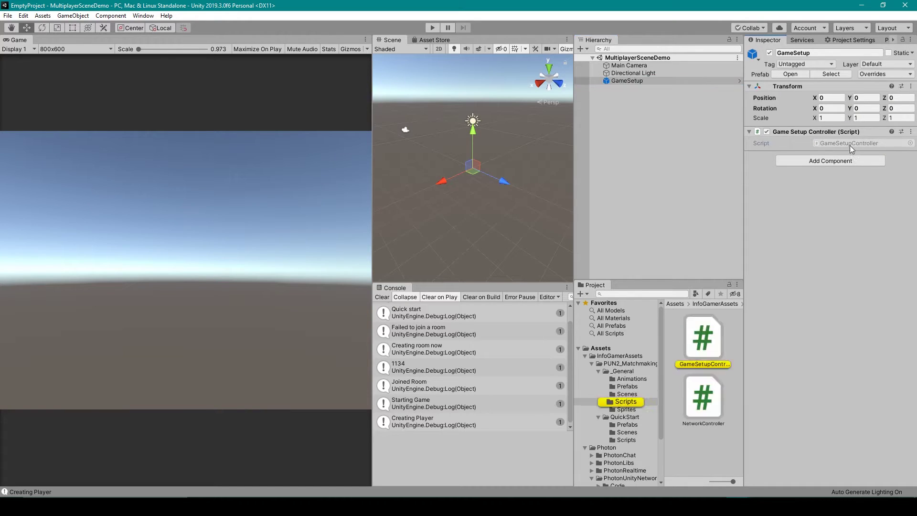
double_click(840, 147)
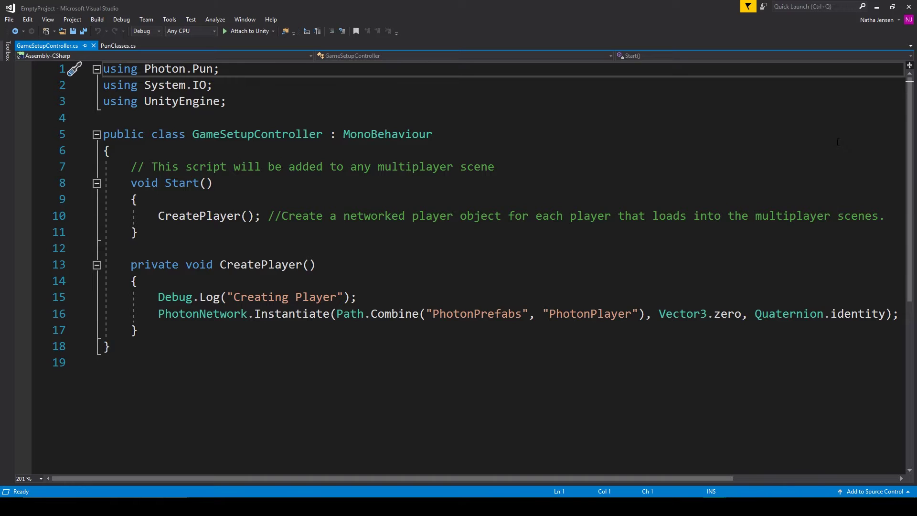
Examine the PhotonNetwork.Instantiate call and its PhotonPlayer prefab path in the CreatePlayer function.
drag(185, 313, 349, 315)
click(314, 314)
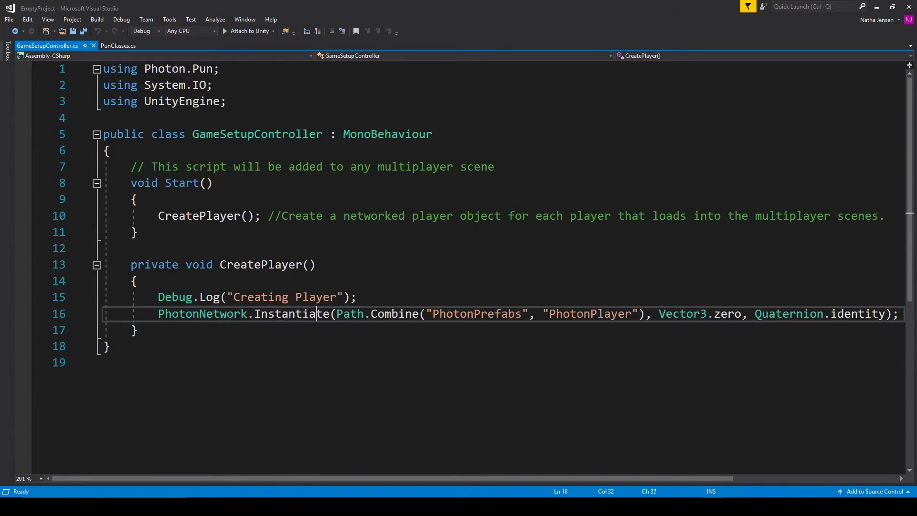
click(604, 313)
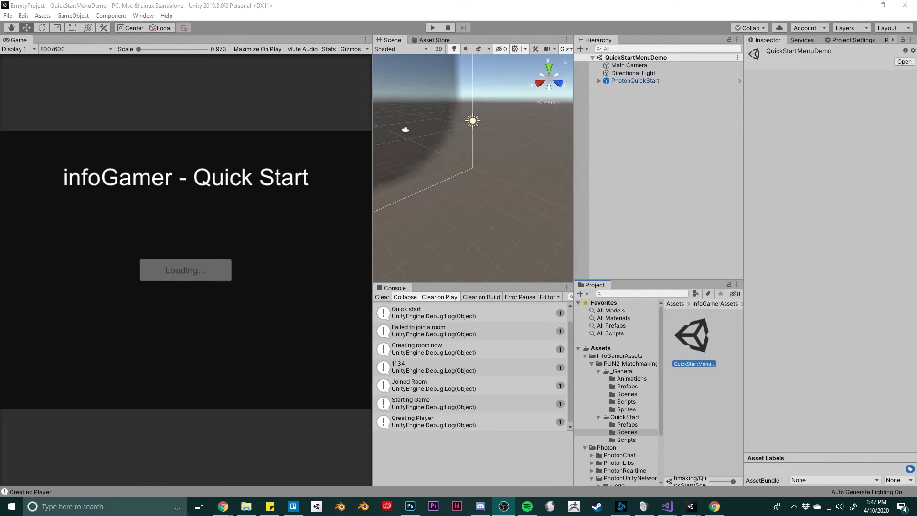
Import the custom package PUN2DelayStartMatchmaking into the project, keeping the default file selection.
click(43, 16)
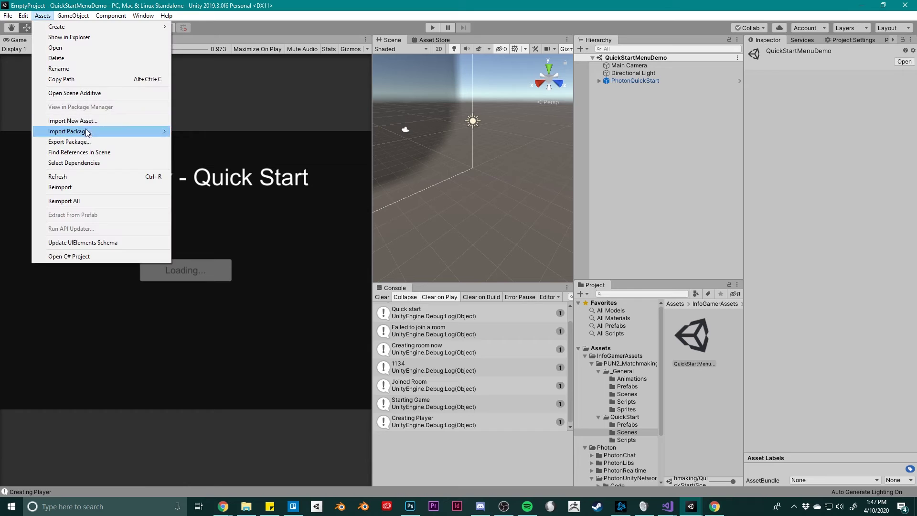
click(218, 135)
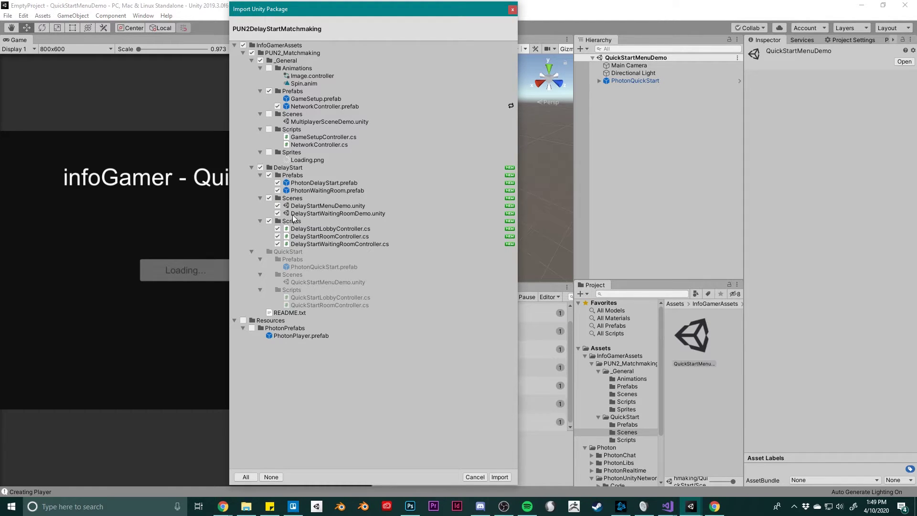
click(496, 477)
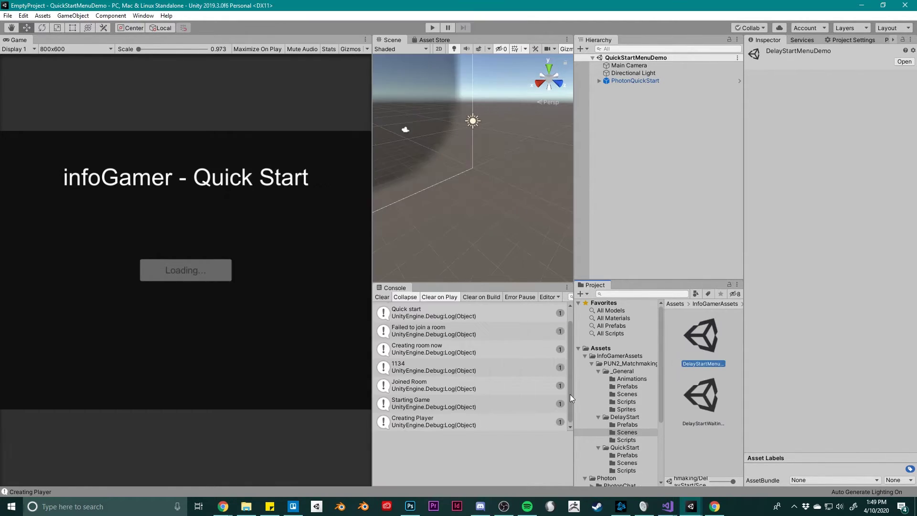
View the DelayStartMenuDemo and DelayStartWaitingRoomDemo scenes, leaving DelayStartMenuDemo open.
double_click(694, 340)
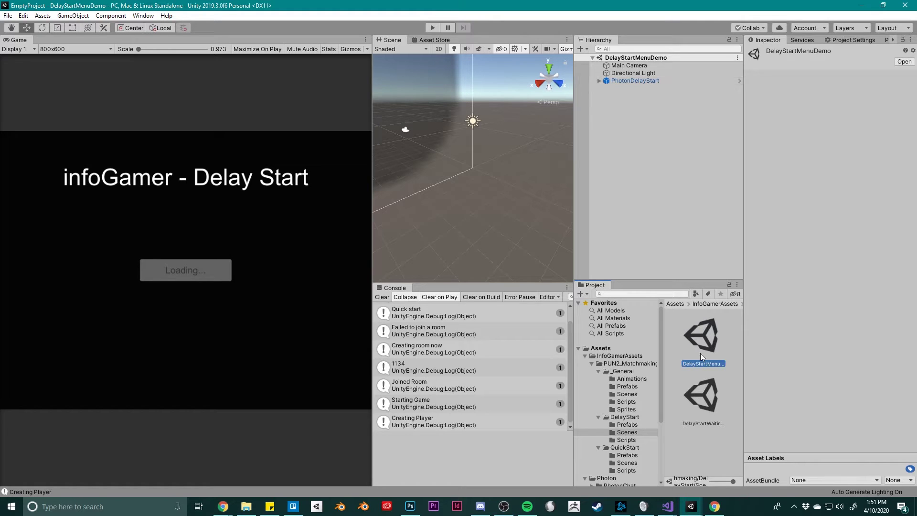
double_click(706, 395)
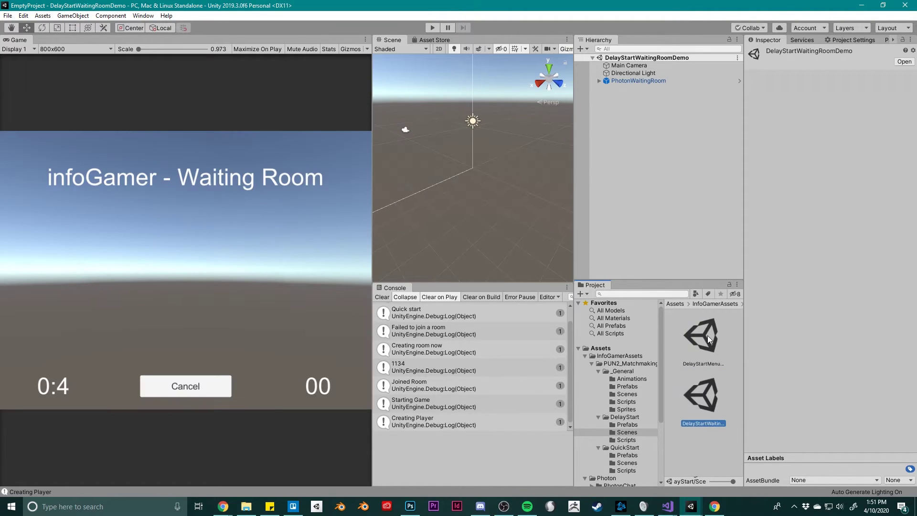
double_click(707, 335)
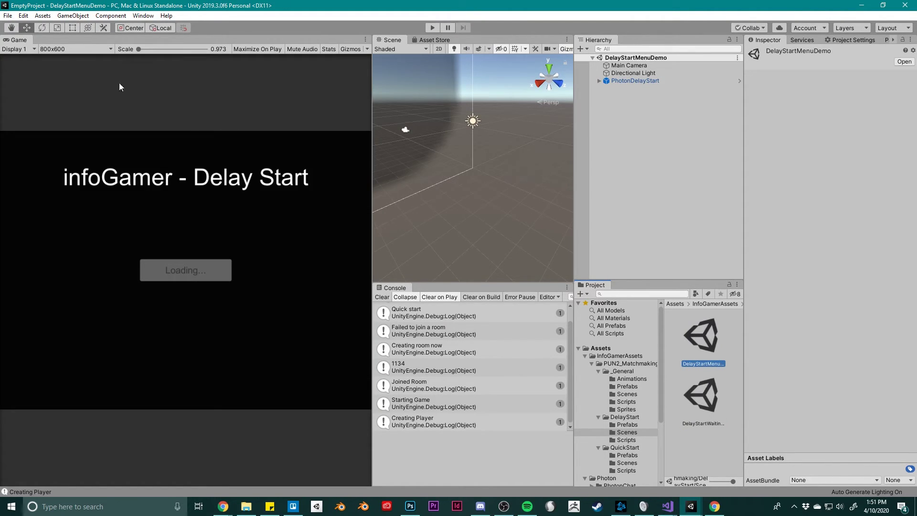
Add DelayStartMenuDemo and DelayStartWaitingRoomDemo to the build scenes ahead of MultiplayerSceneDemo, with QuickStartMenuDemo disabled.
click(7, 16)
click(34, 111)
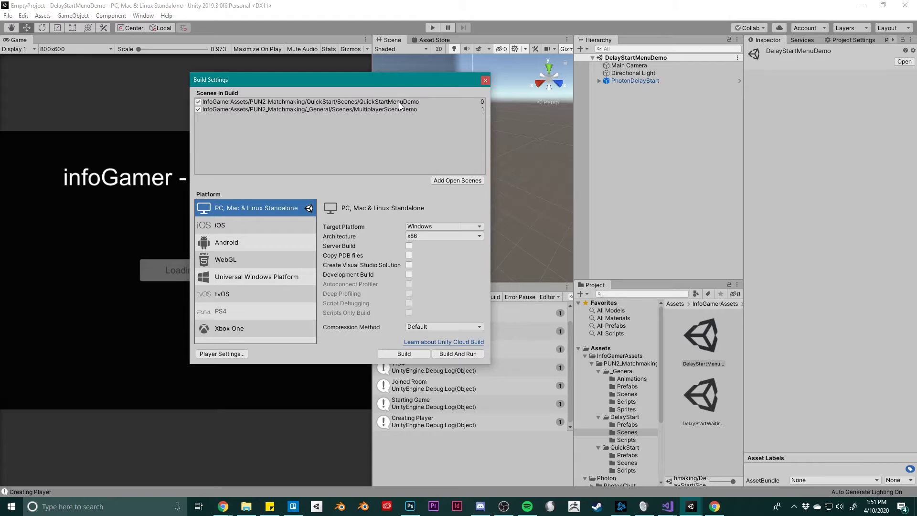
click(700, 331)
drag(700, 328, 414, 106)
click(709, 396)
drag(709, 397, 389, 127)
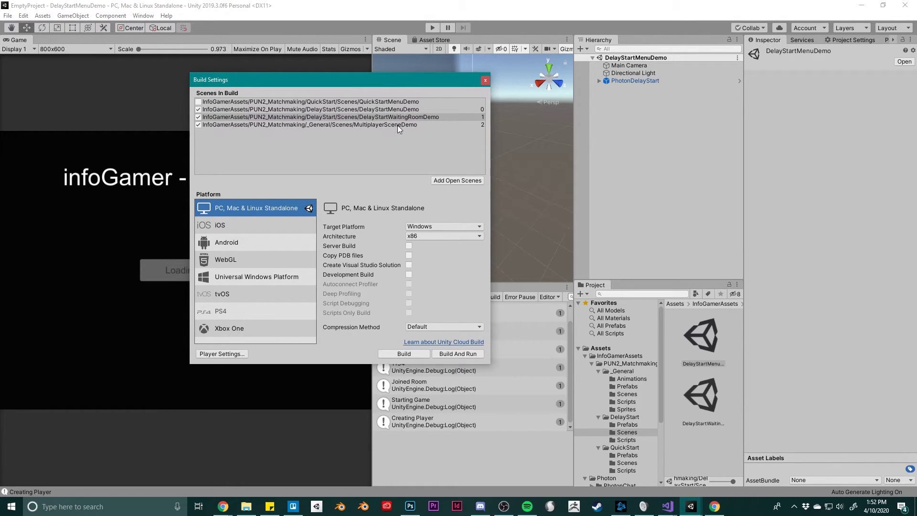
key(Escape)
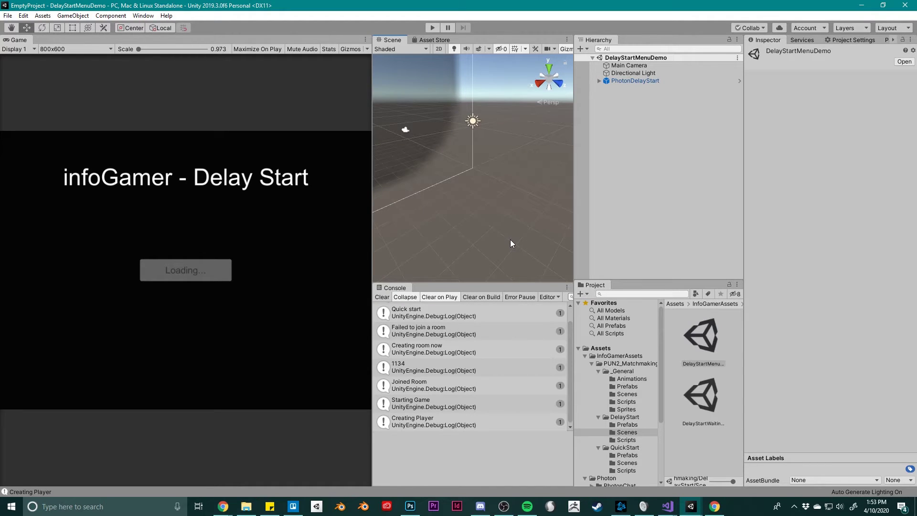
Browse the DelayStart and _General prefabs, and import the custom package PUN2CustomMatchmaking with its default file selection.
click(632, 425)
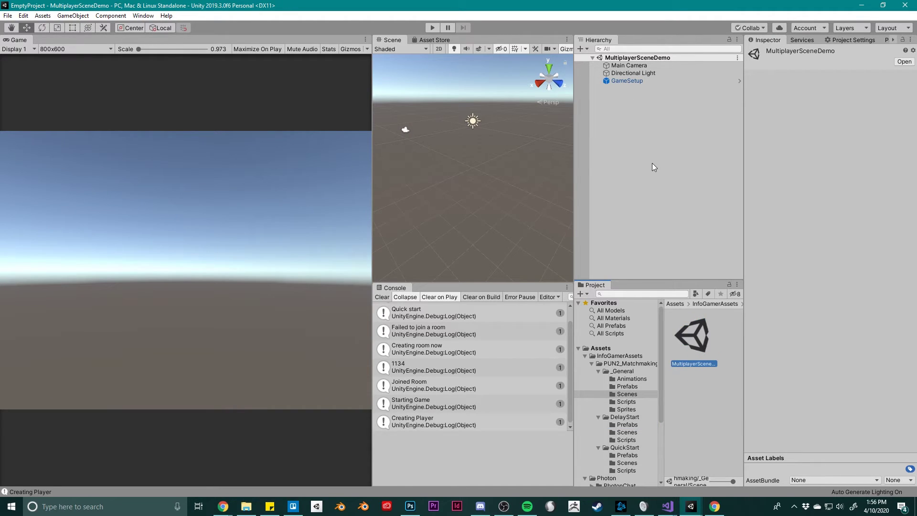
click(627, 386)
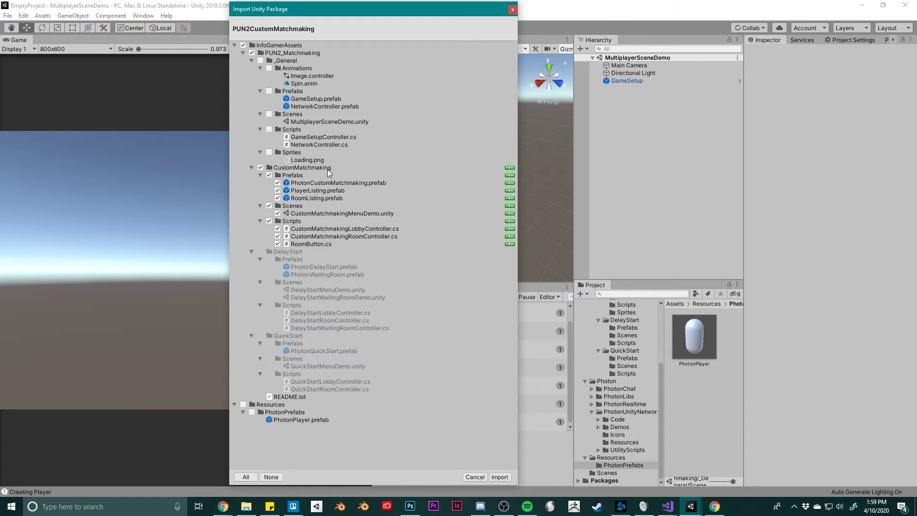
click(499, 476)
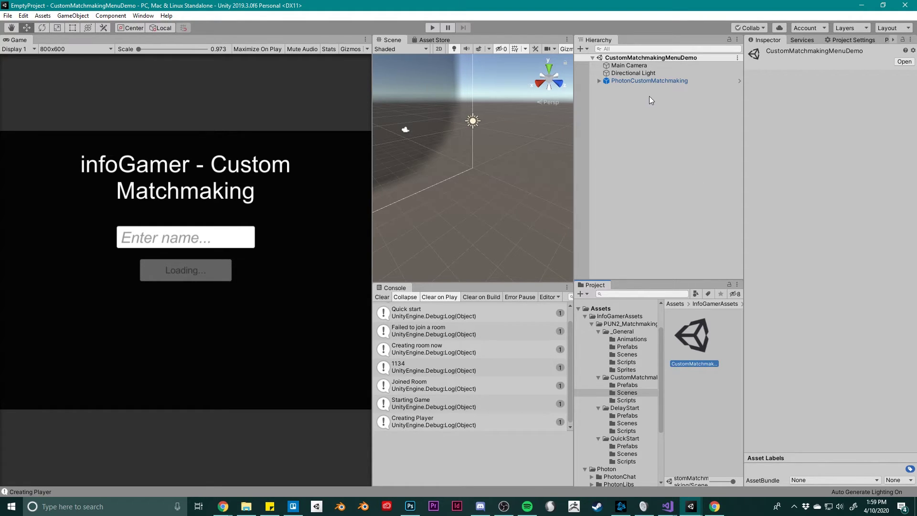
Add the CustomMatchmakingMenuDemo scene to the build ahead of MultiplayerSceneDemo and disable both Delay Start scenes.
click(635, 354)
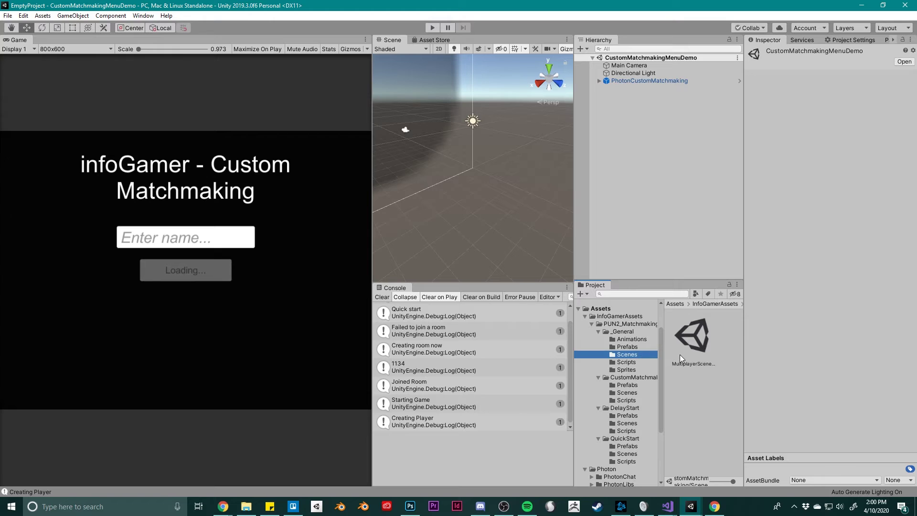
click(7, 16)
mouse_move(23, 15)
click(41, 107)
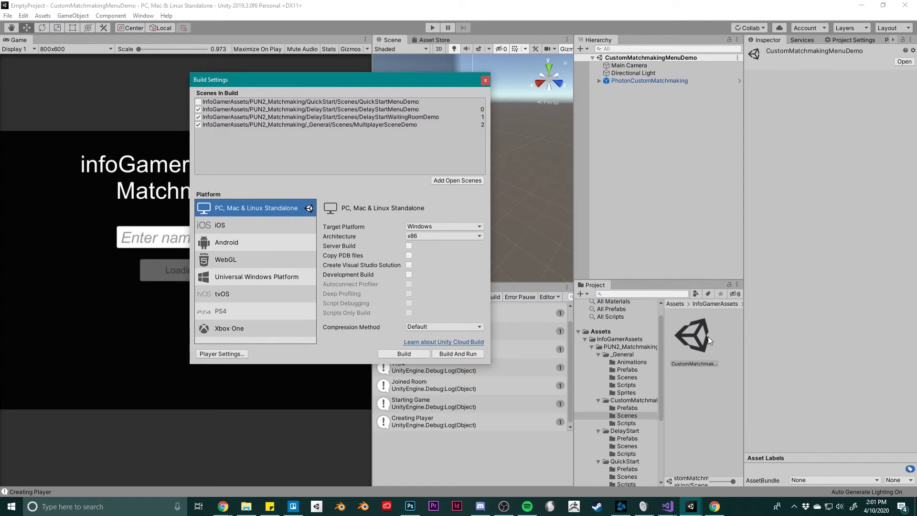
drag(706, 336, 216, 127)
click(198, 117)
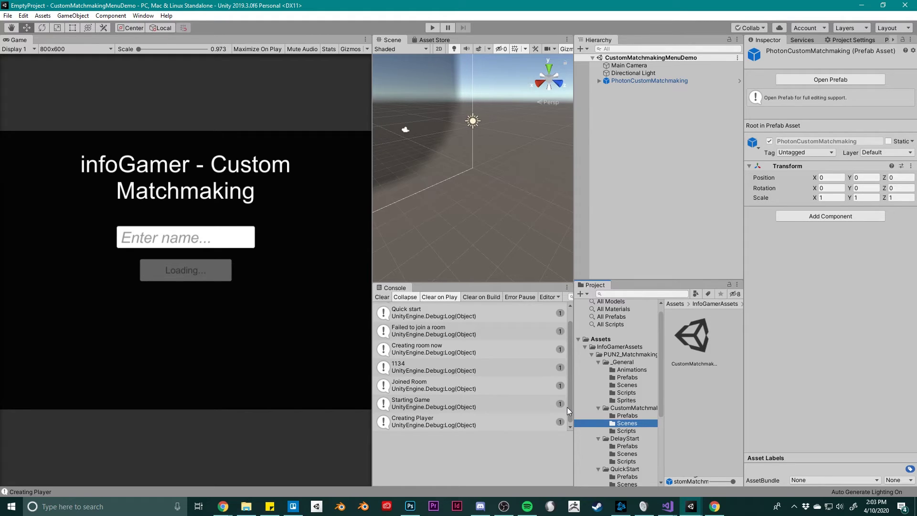
Try to place the PhotonCustomMatchmaking prefab from the CustomMatchmaking prefabs into the scene hierarchy.
click(627, 415)
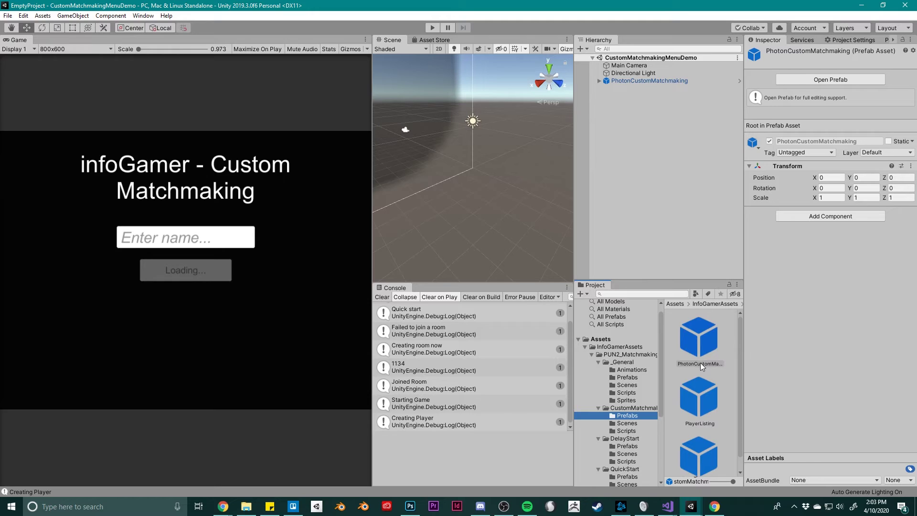
drag(700, 363, 659, 232)
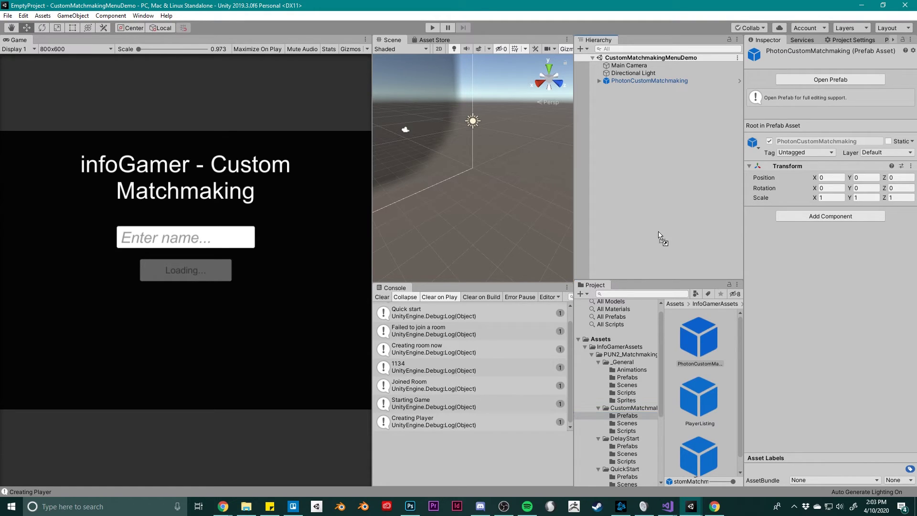
drag(658, 233, 661, 229)
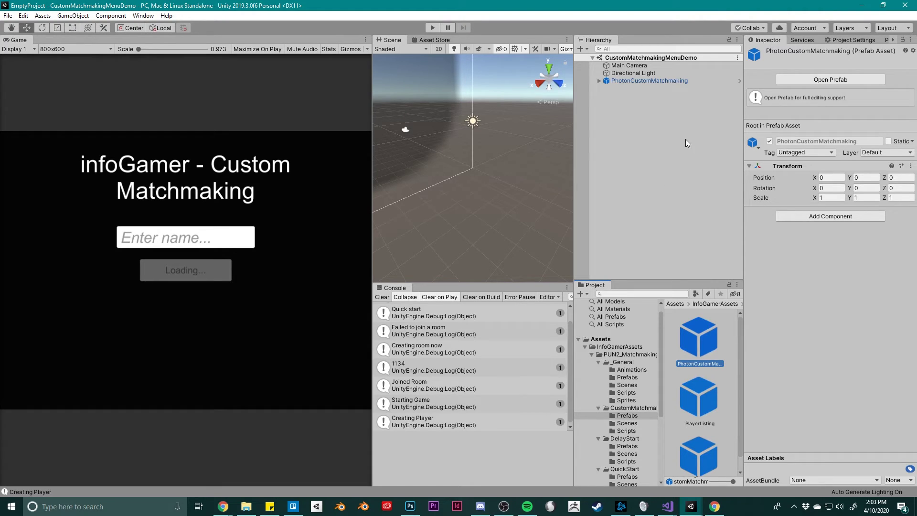
Import the custom package PUN2CodeMatchmaking into the project, keeping the default file selection.
click(42, 16)
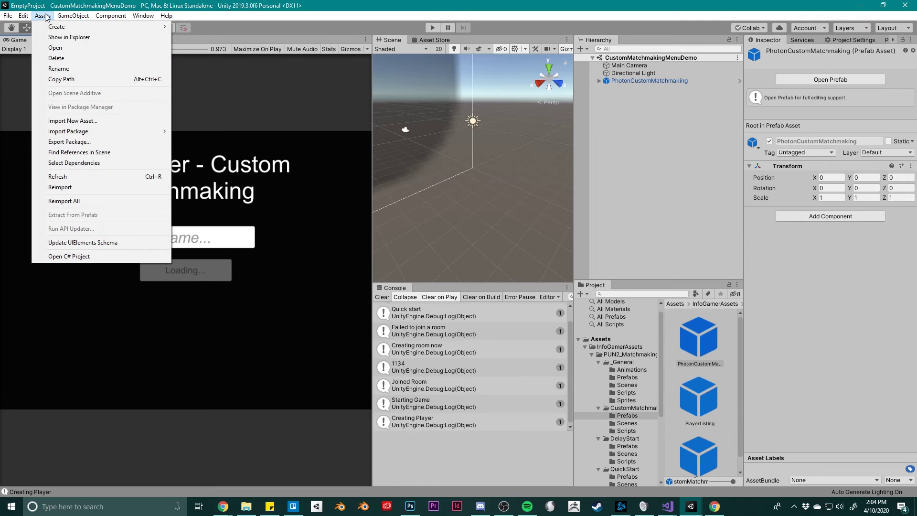
mouse_move(144, 131)
click(215, 136)
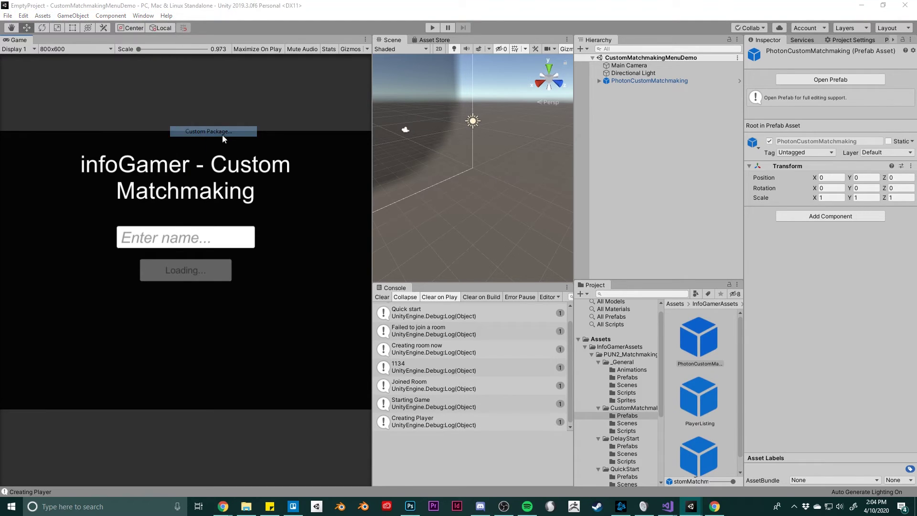
double_click(289, 110)
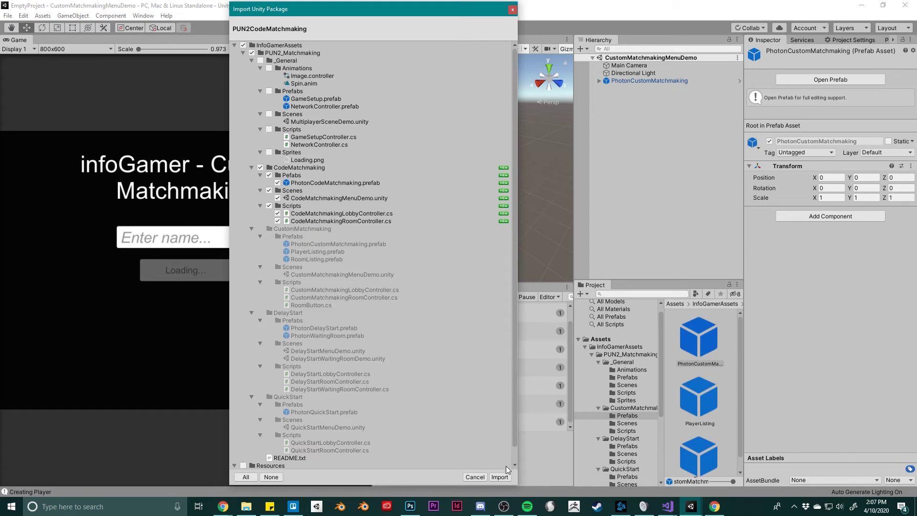
click(506, 477)
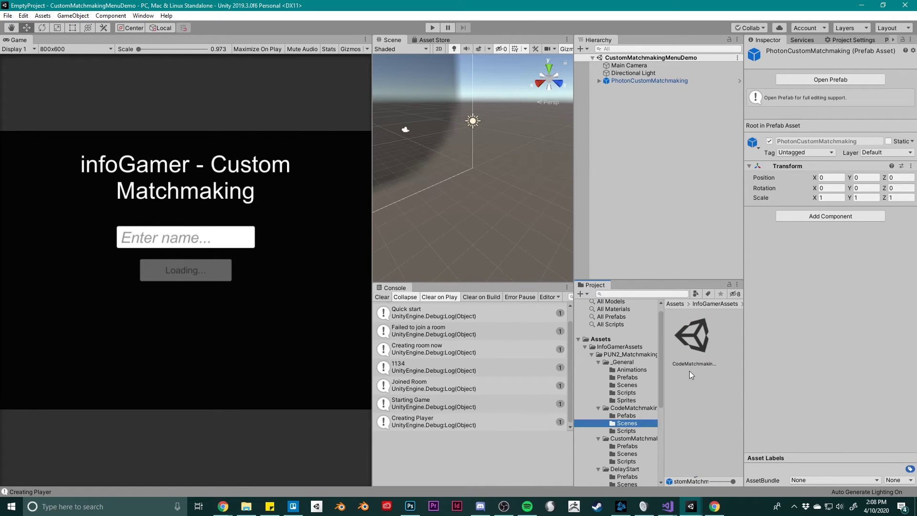
Open the CodeMatchmakingMenuDemo scene and make it the first enabled build scene in place of CustomMatchmakingMenuDemo.
double_click(693, 340)
click(8, 16)
click(28, 102)
drag(693, 334, 271, 129)
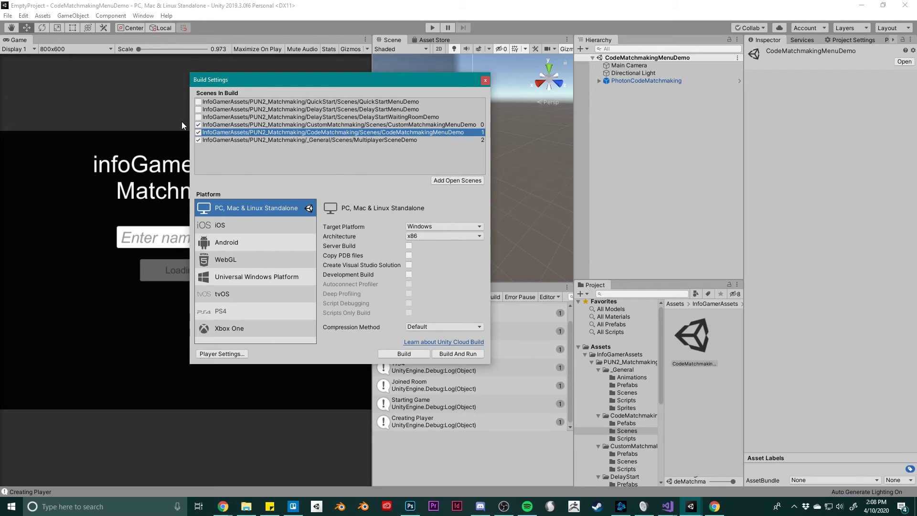
click(197, 125)
key(Escape)
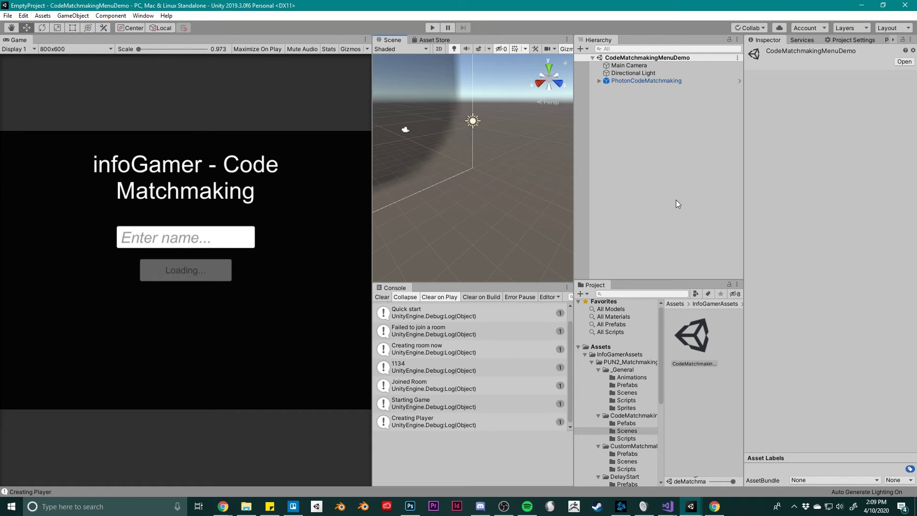
Try to place the PhotonCodeMatchmaking prefab from the CodeMatchmaking Pefabs folder into the scene hierarchy.
key(Up)
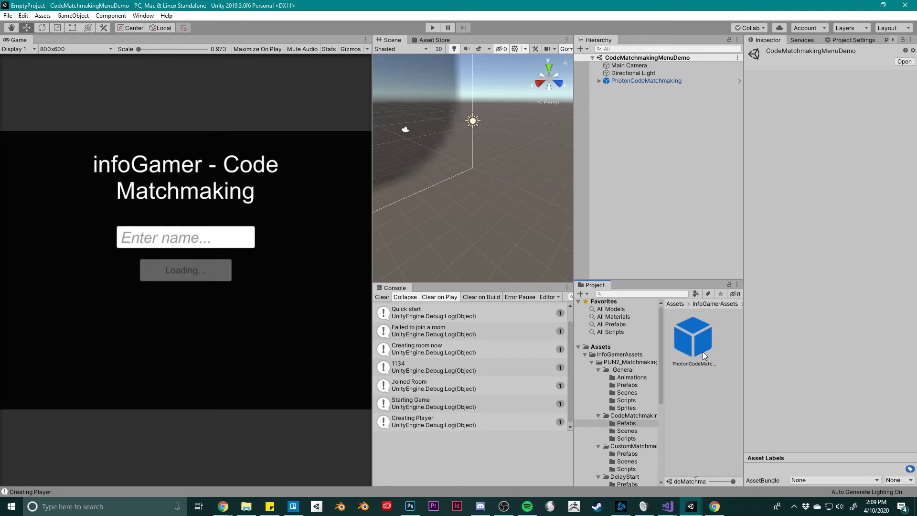
drag(703, 352, 716, 258)
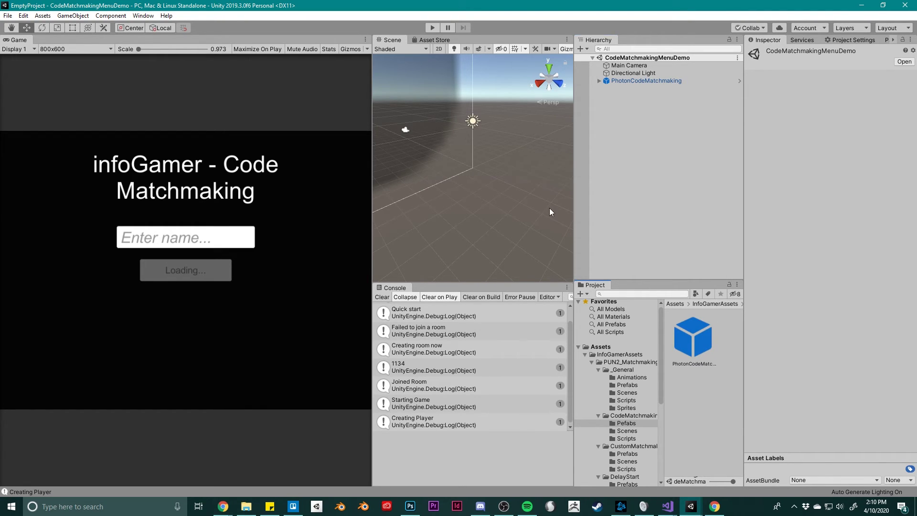